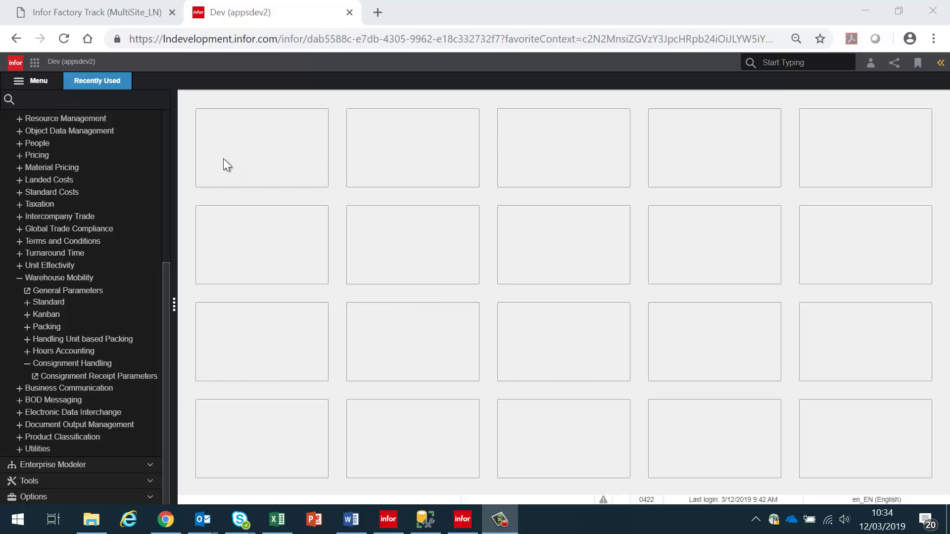
Step: Expand Warehouse Mobility > Kanban > Kanban Setup Data in the menu tree and open Kanban Parameters
scroll(32, 341, "up", 5)
left_click(36, 327)
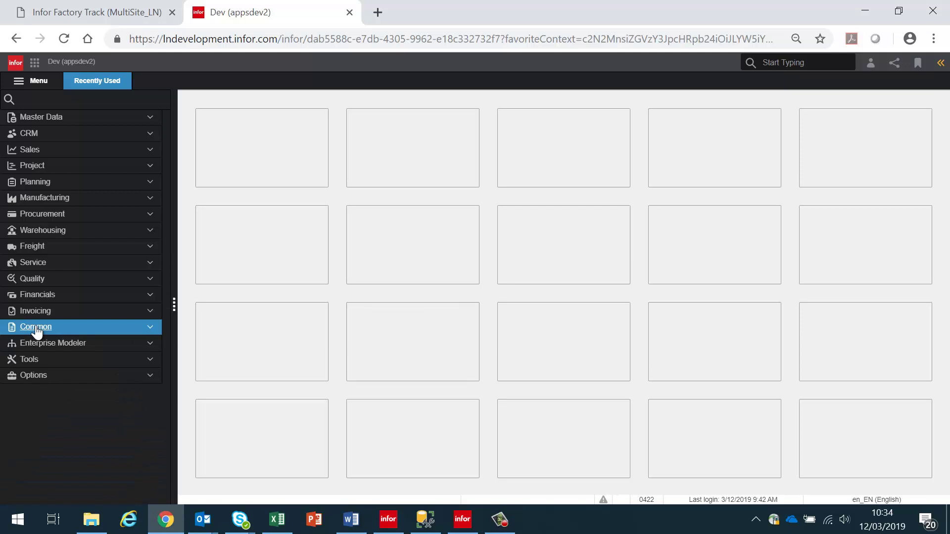
left_click(36, 329)
scroll(43, 339, "down", 1)
scroll(43, 340, "up", 3)
scroll(49, 350, "down", 3)
left_click(46, 318)
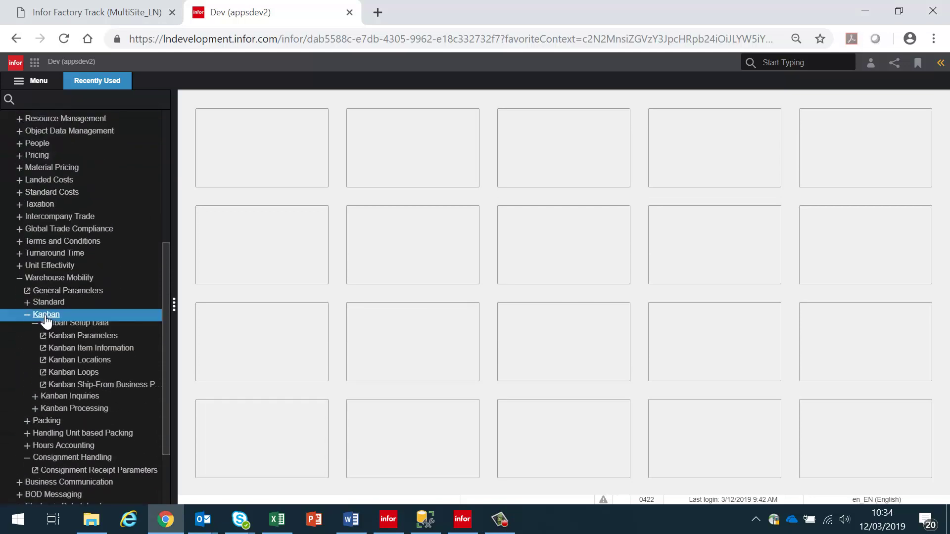
double_click(81, 340)
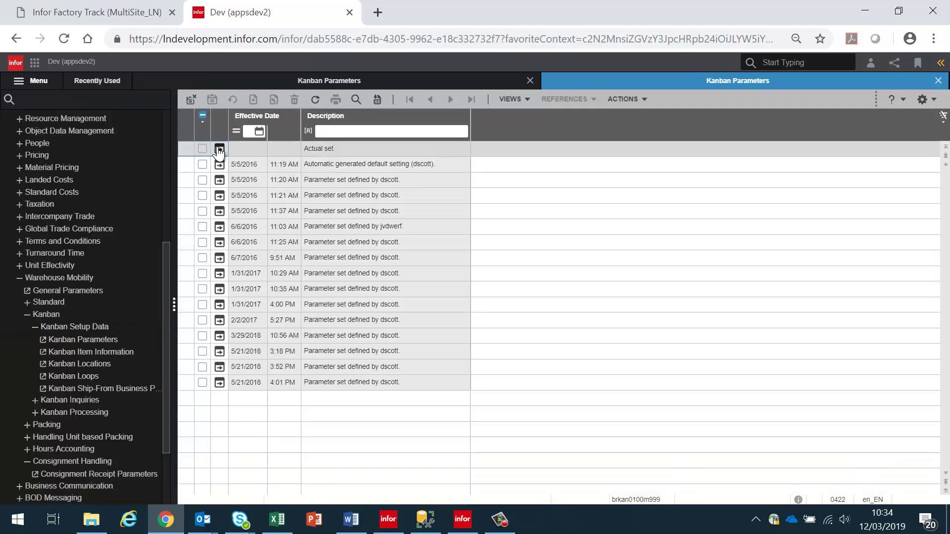
left_click(219, 149)
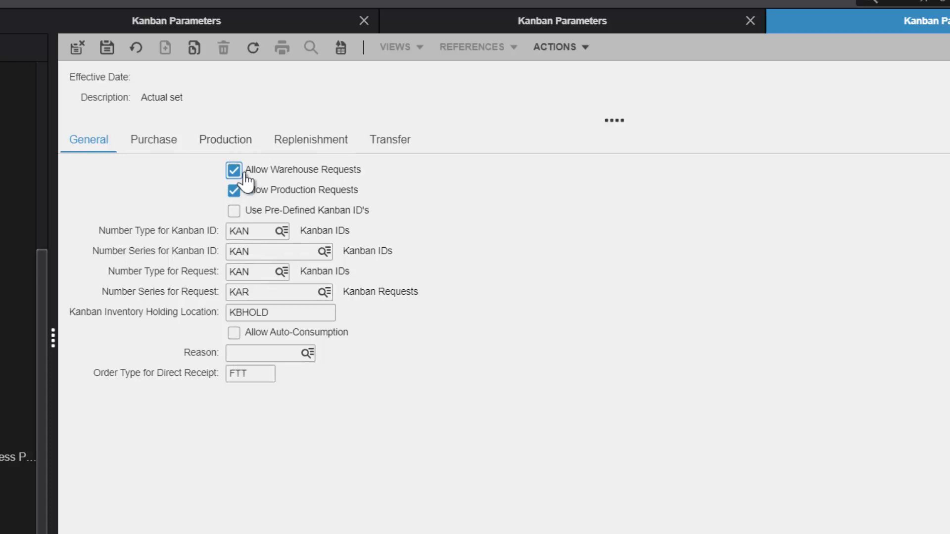
left_click(163, 148)
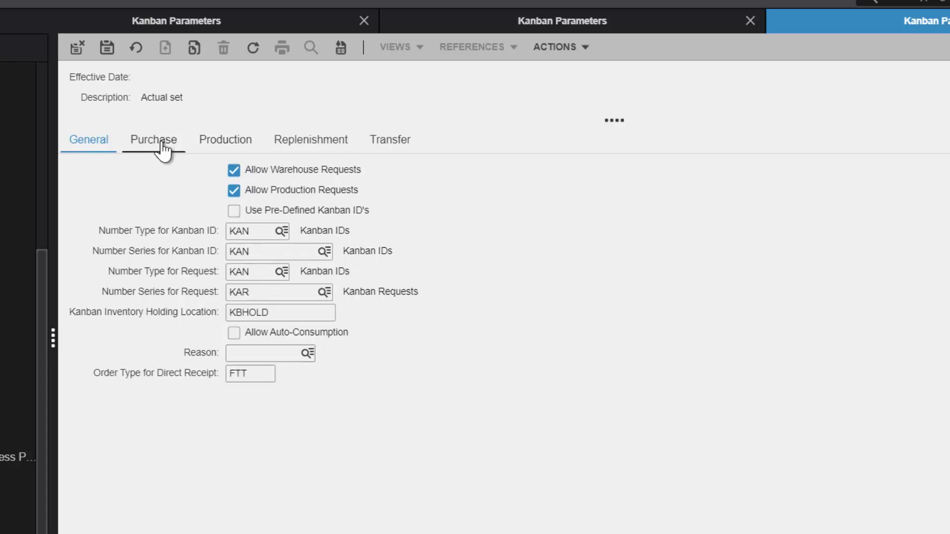
left_click(227, 147)
left_click(307, 148)
left_click(377, 148)
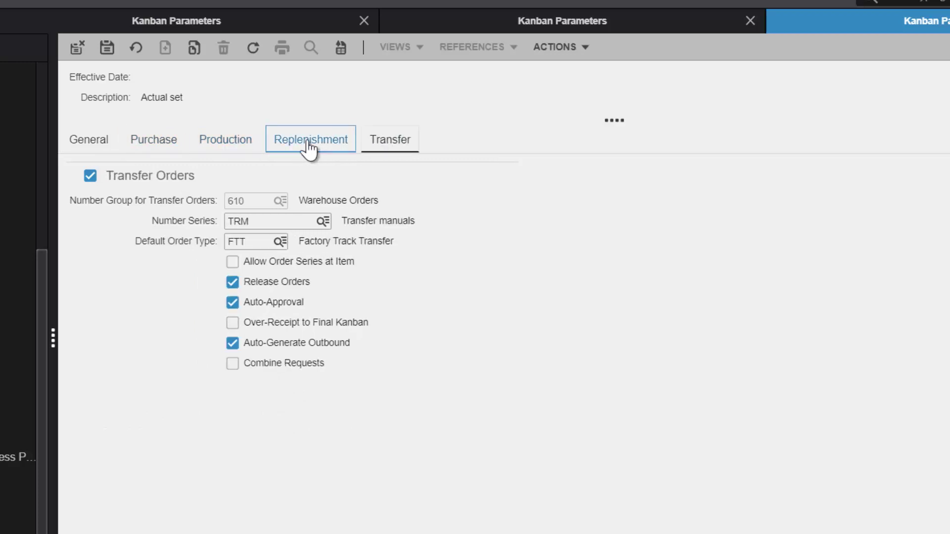
left_click(159, 143)
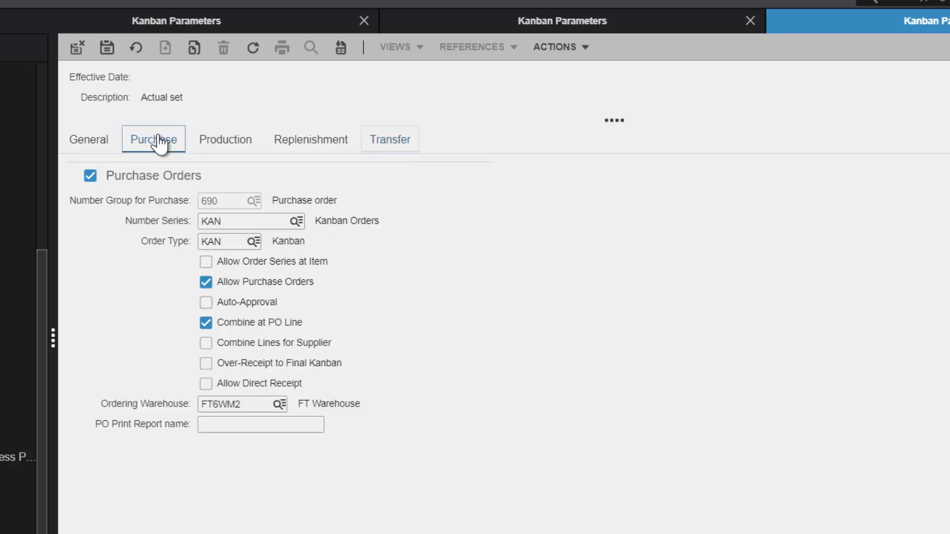
left_click(214, 145)
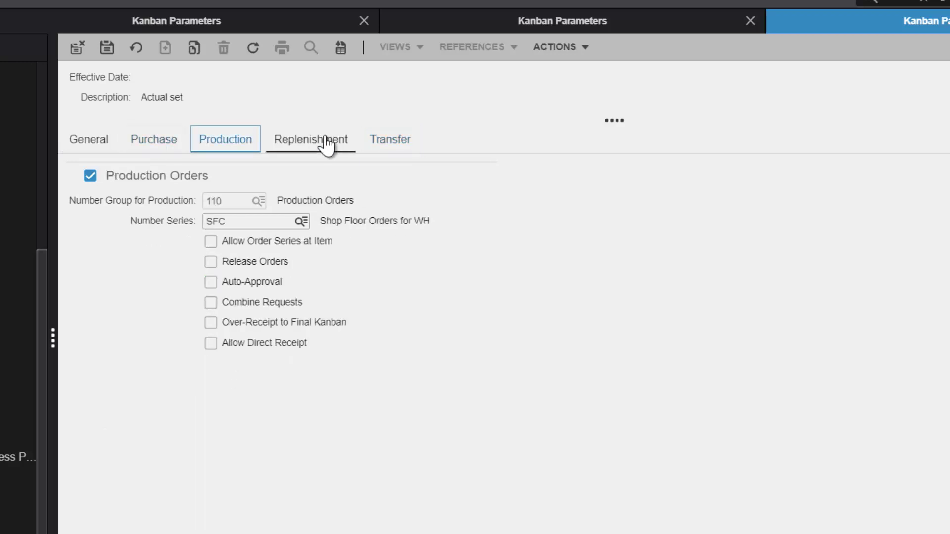
left_click(326, 144)
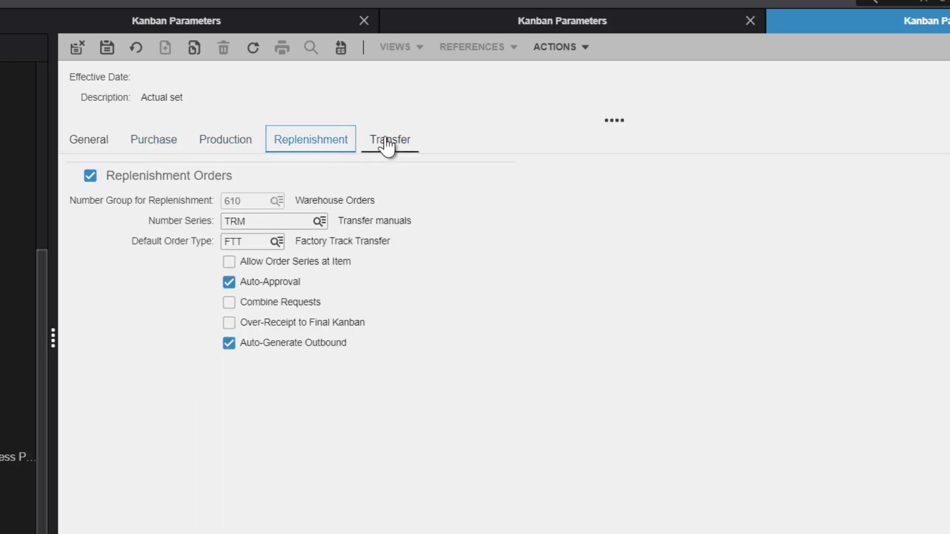
left_click(387, 146)
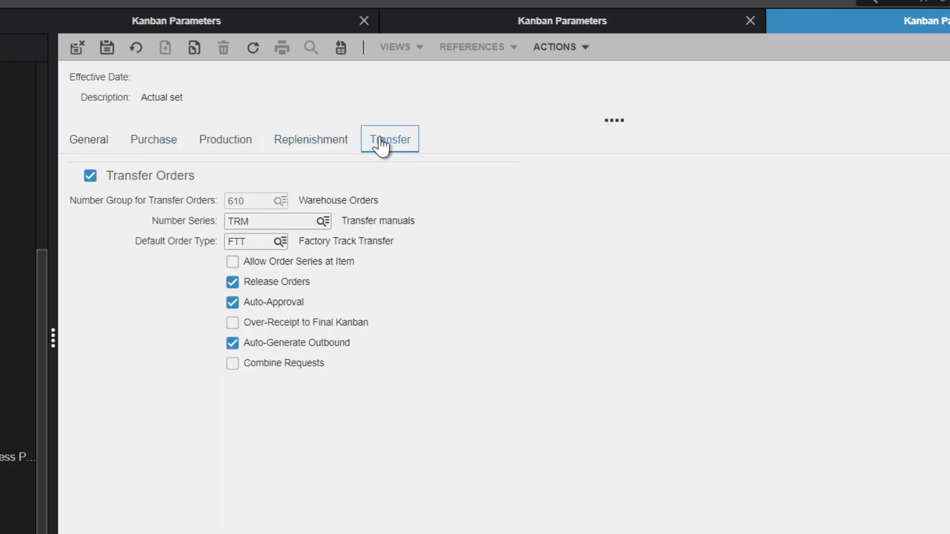
left_click(92, 145)
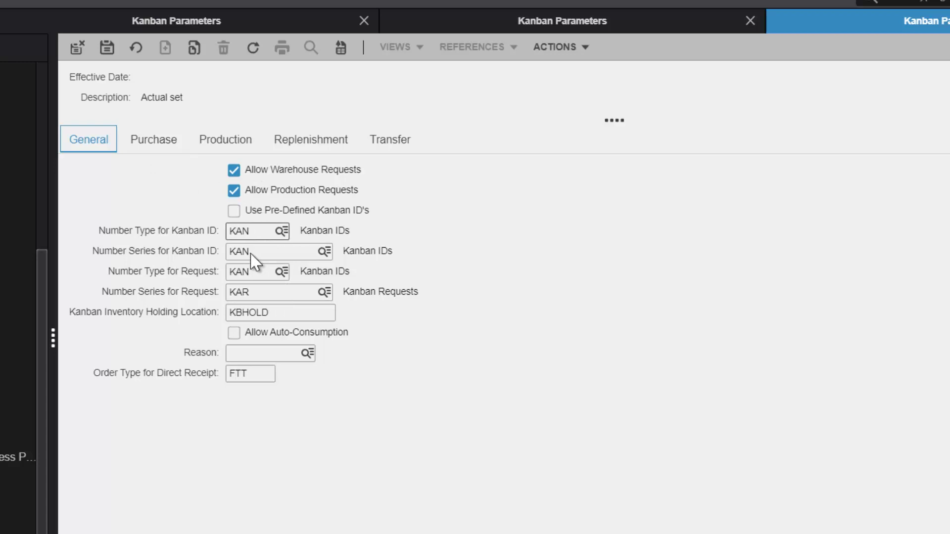
left_click(156, 142)
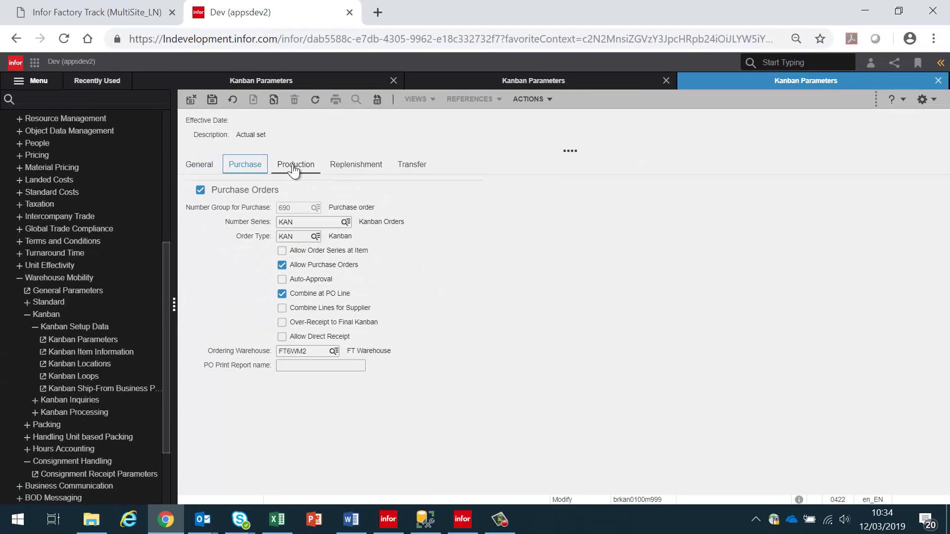
left_click(295, 168)
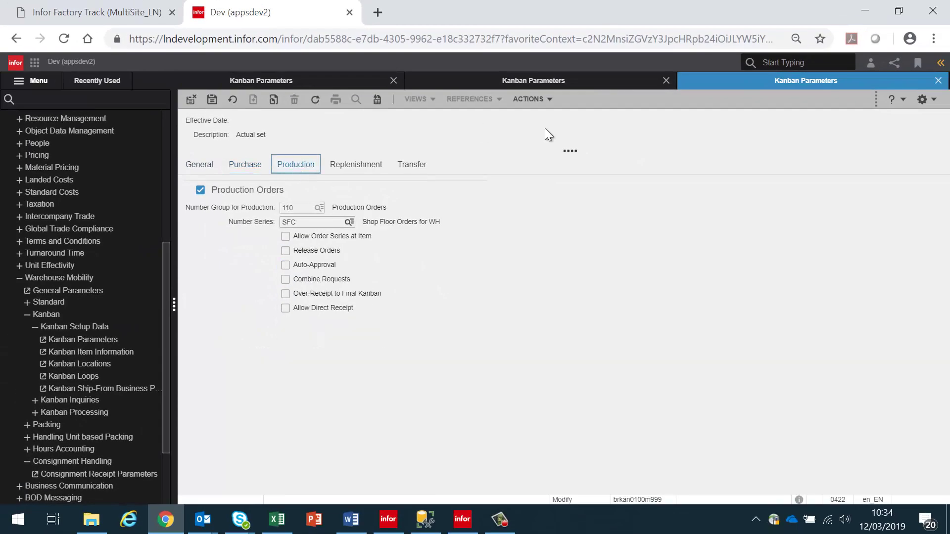
left_click(938, 84)
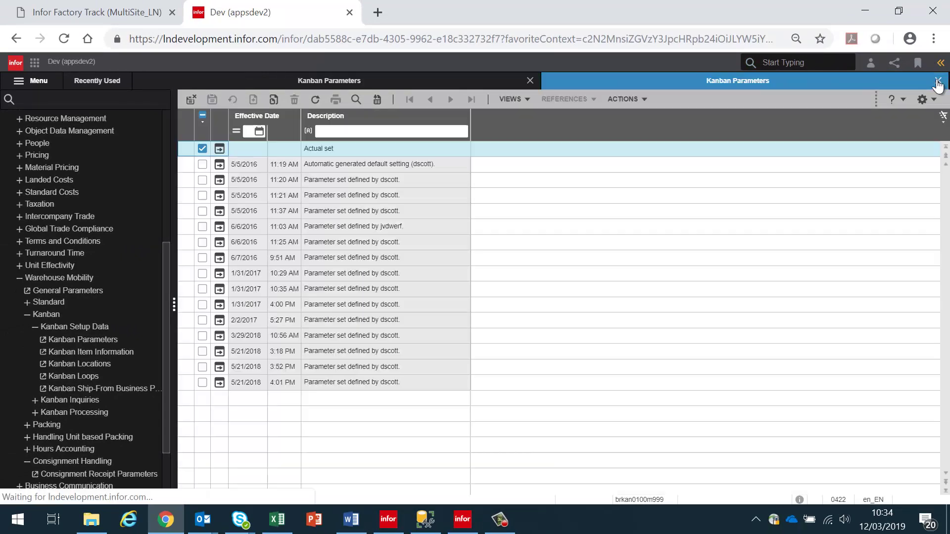
left_click(938, 84)
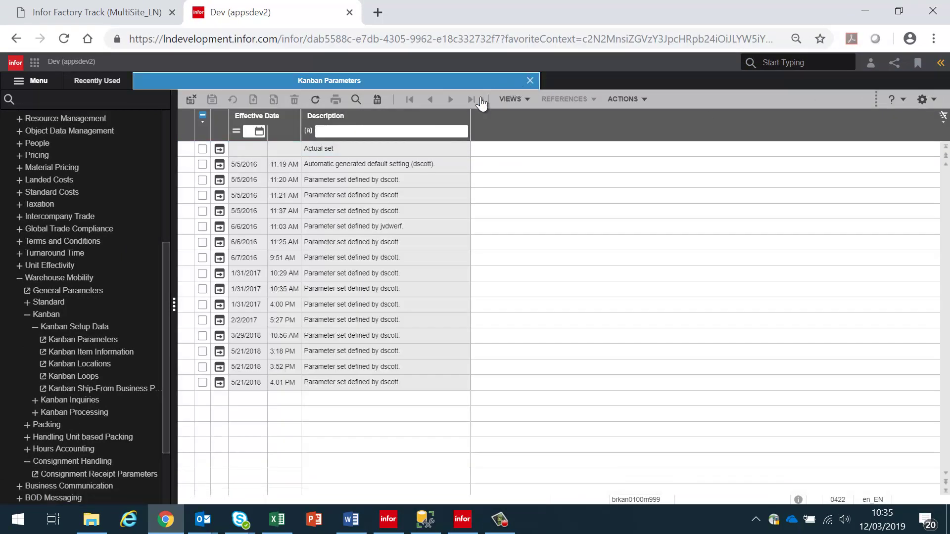
Step: Review item FTWM02 Keyboard's General and Order Details tabs, then close the duplicate item list
left_click(94, 352)
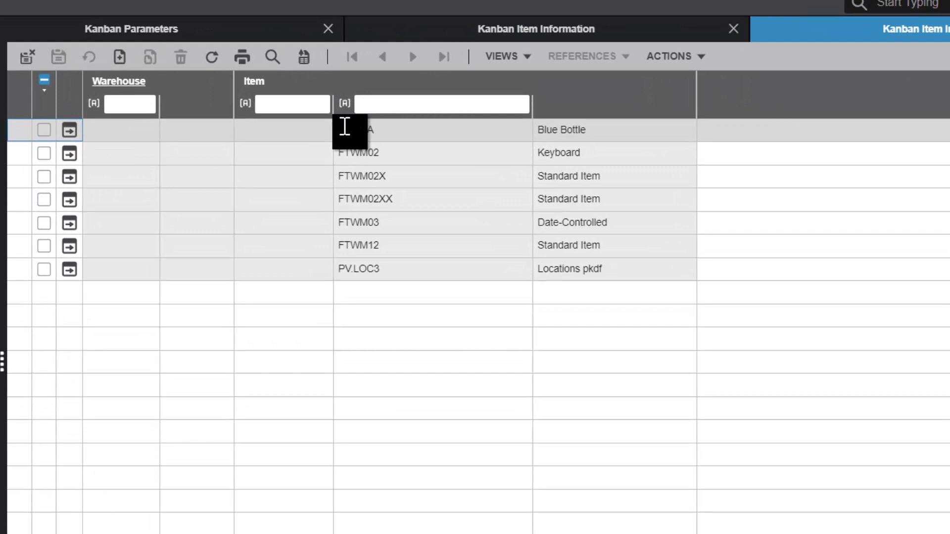
left_click(70, 154)
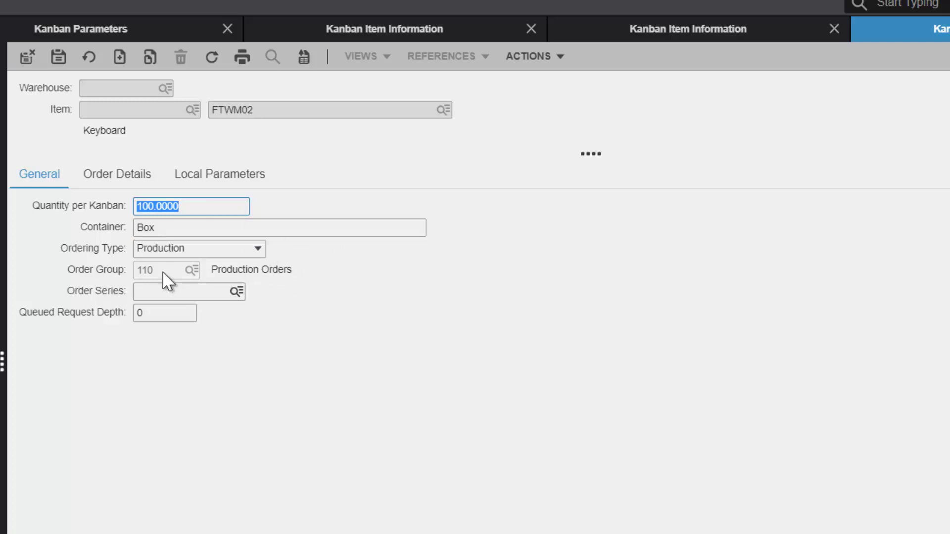
left_click(117, 182)
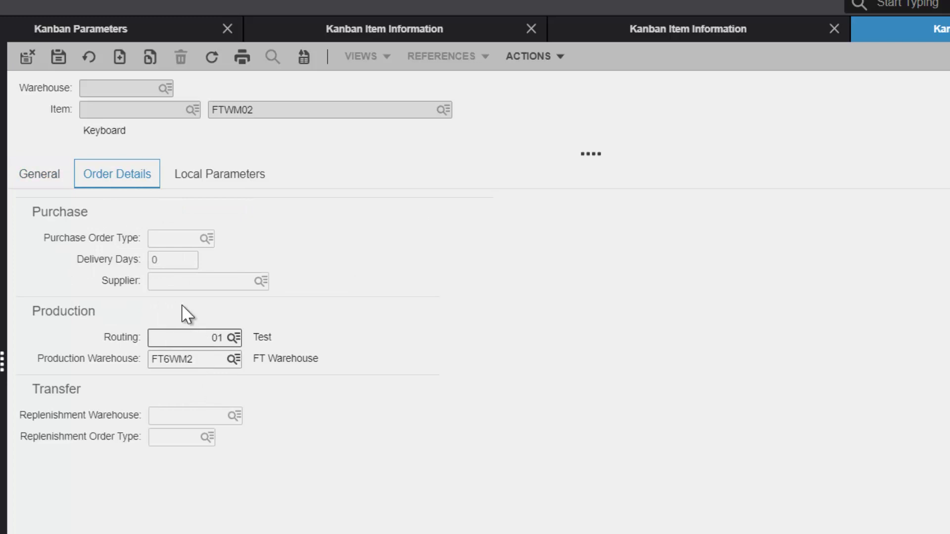
left_click(40, 173)
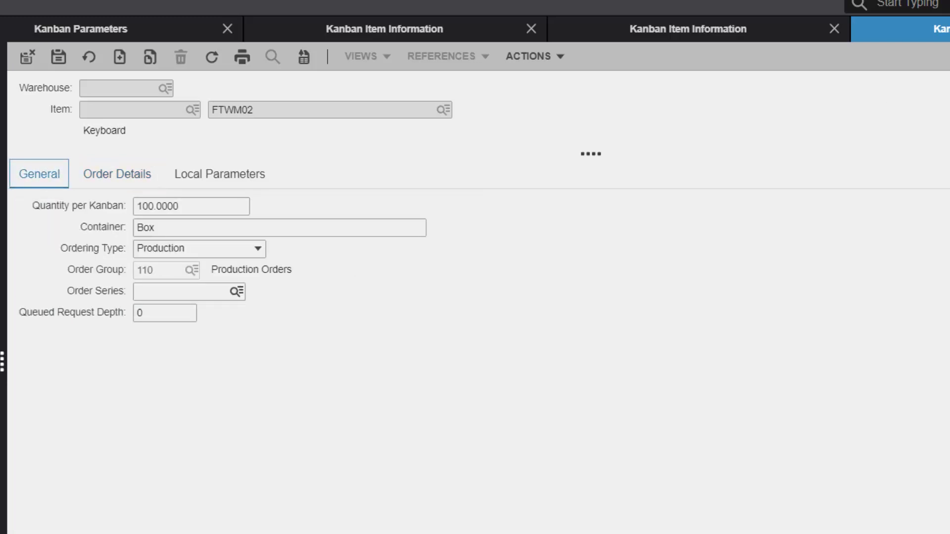
key("Escape")
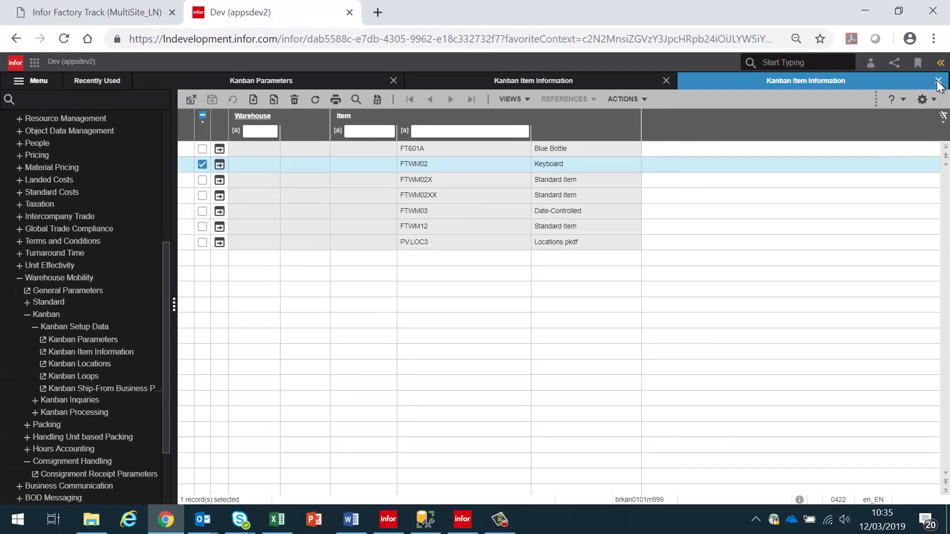
left_click(938, 81)
Step: Close Kanban Item Information, view location KB001 in Kanban Locations, then close both Locations sessions
left_click(937, 81)
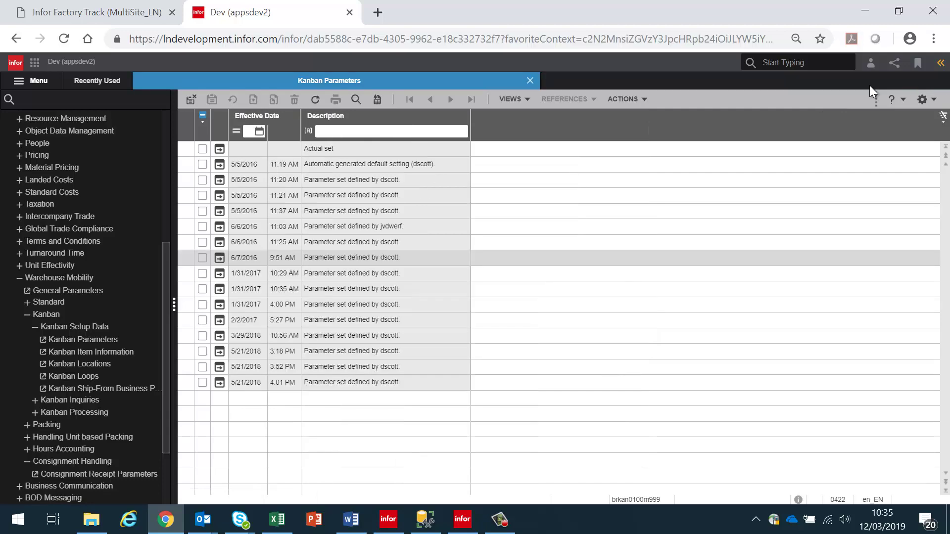
left_click(98, 364)
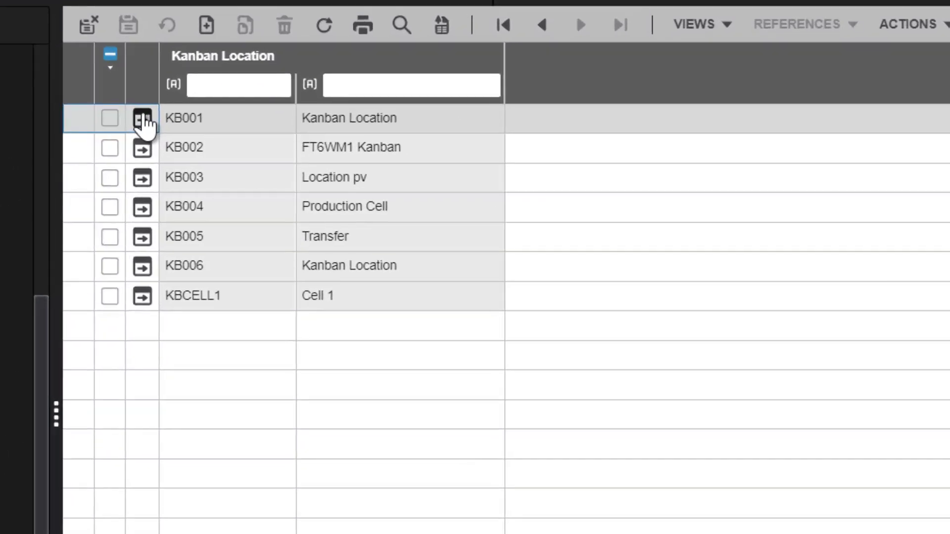
left_click(190, 139)
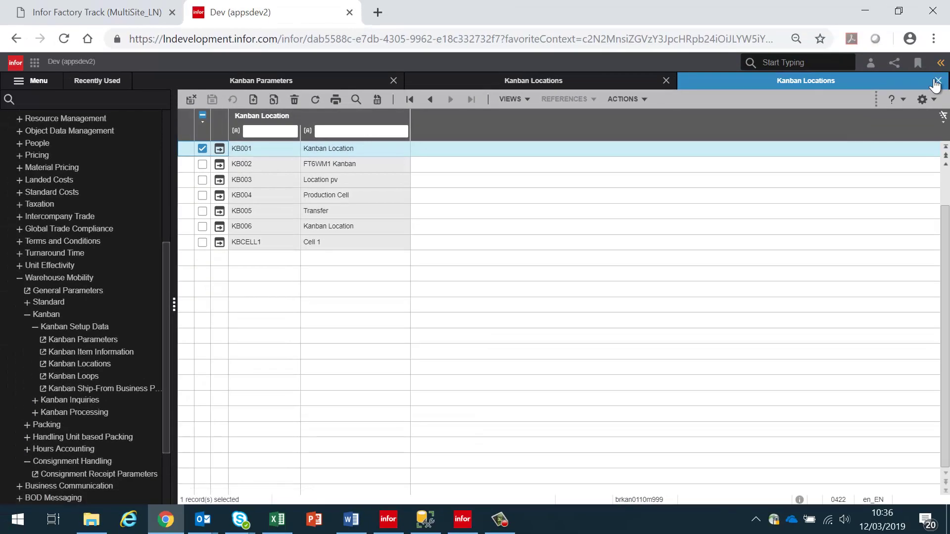
left_click(938, 81)
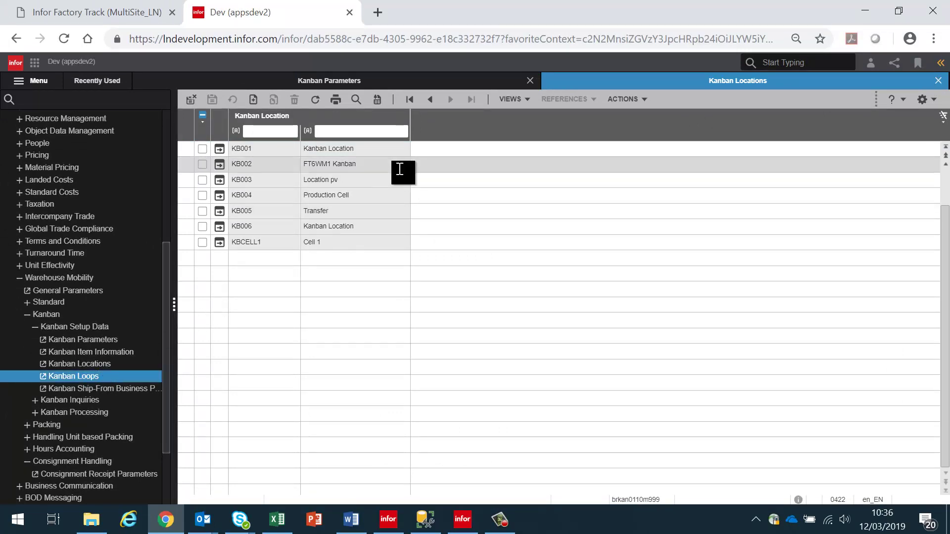
left_click(938, 81)
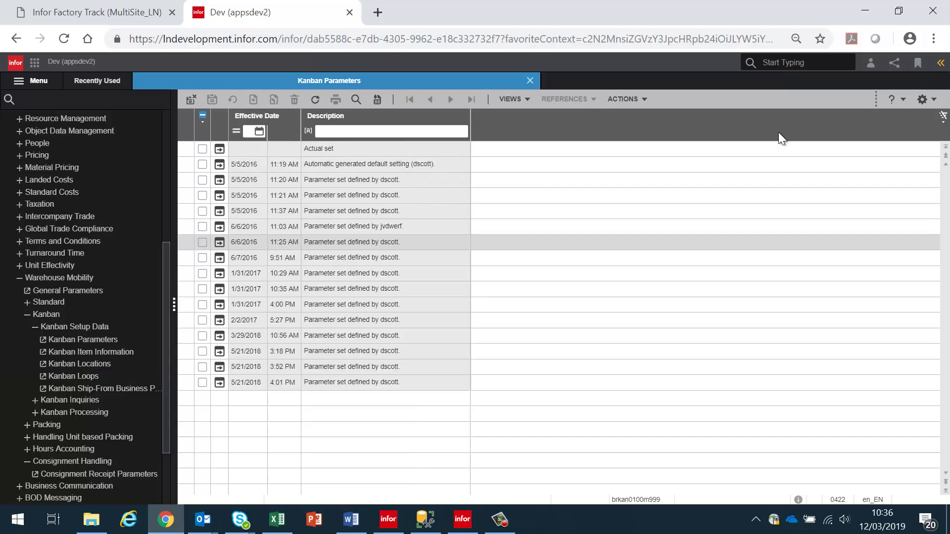
Step: In Kanban Loops, review the KB001 FTWM02 loop's General and Order Details tabs, then close it
left_click(75, 376)
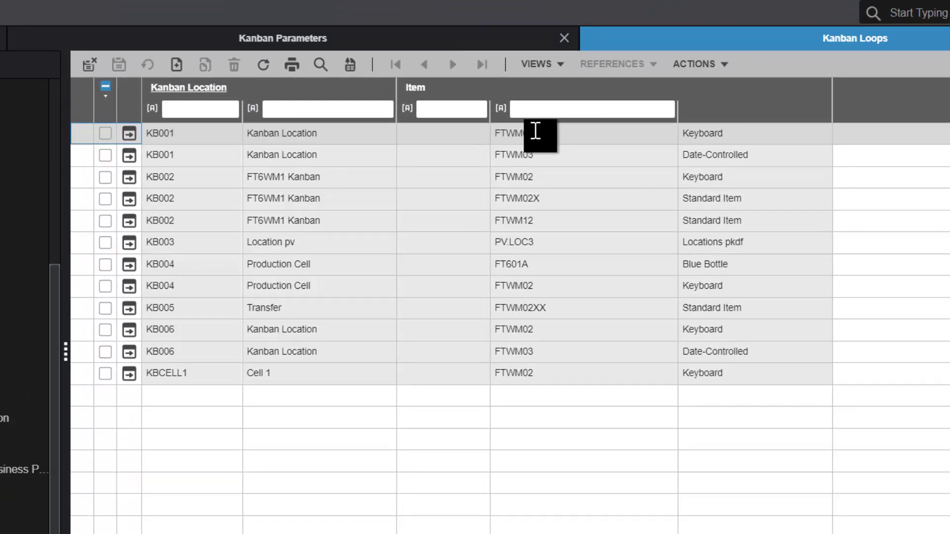
left_click(129, 134)
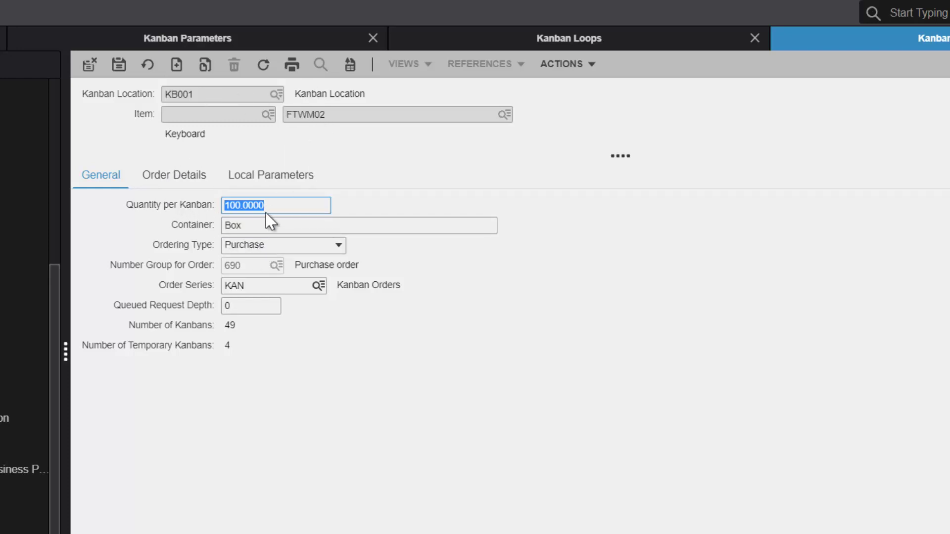
left_click(159, 180)
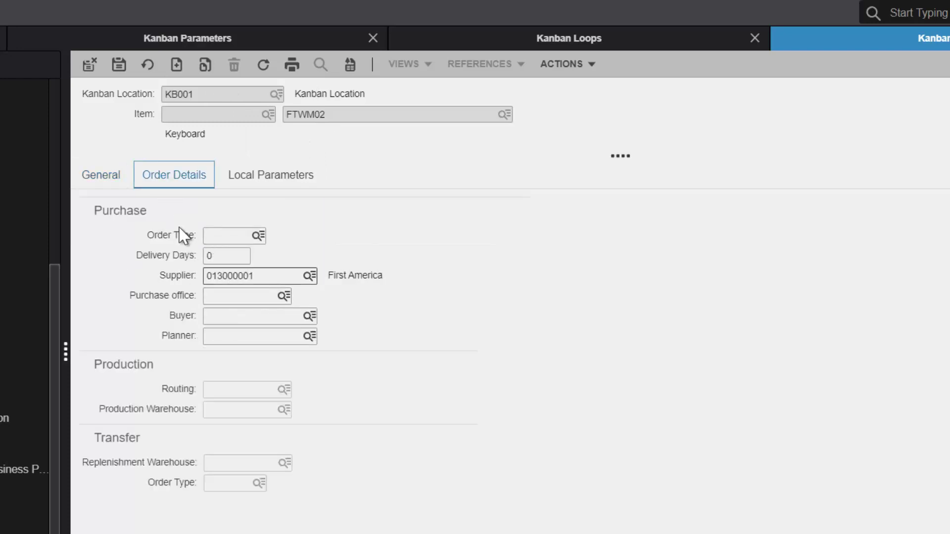
left_click(103, 183)
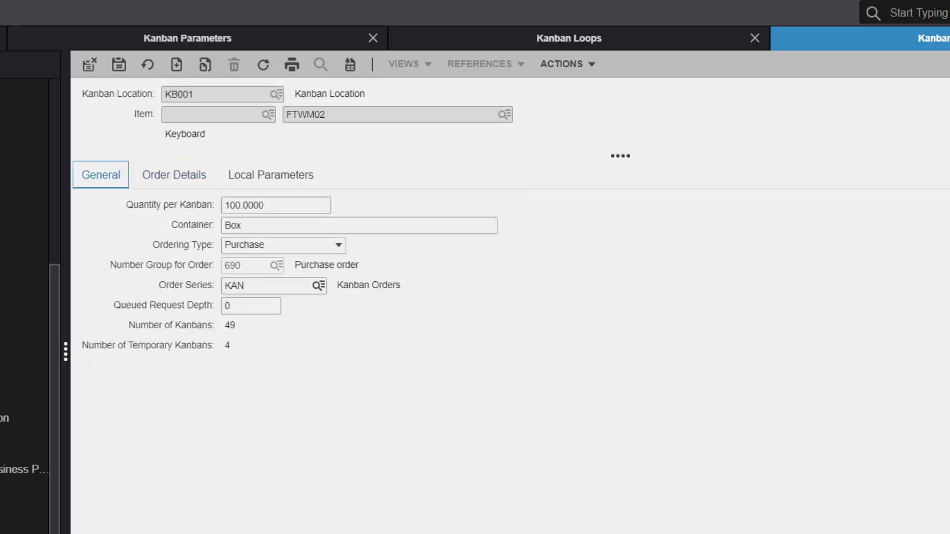
key("ctrl+F4")
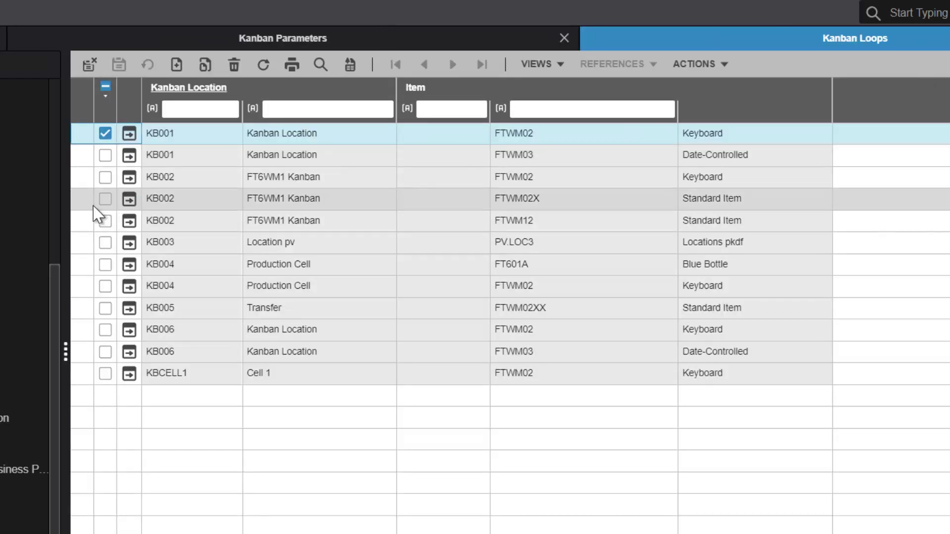
Step: Review the KB002 FTWM02 kanban loop's order details and close the loop
left_click(132, 184)
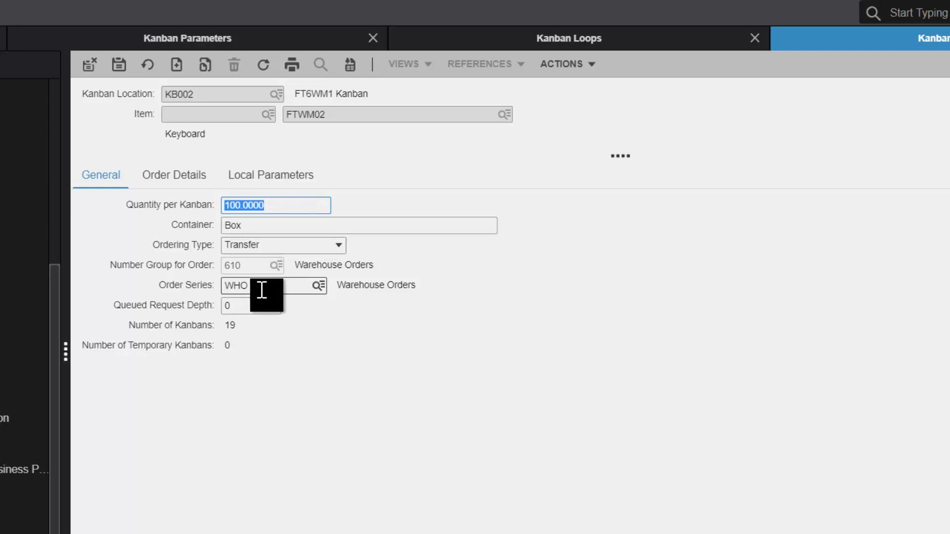
left_click(183, 181)
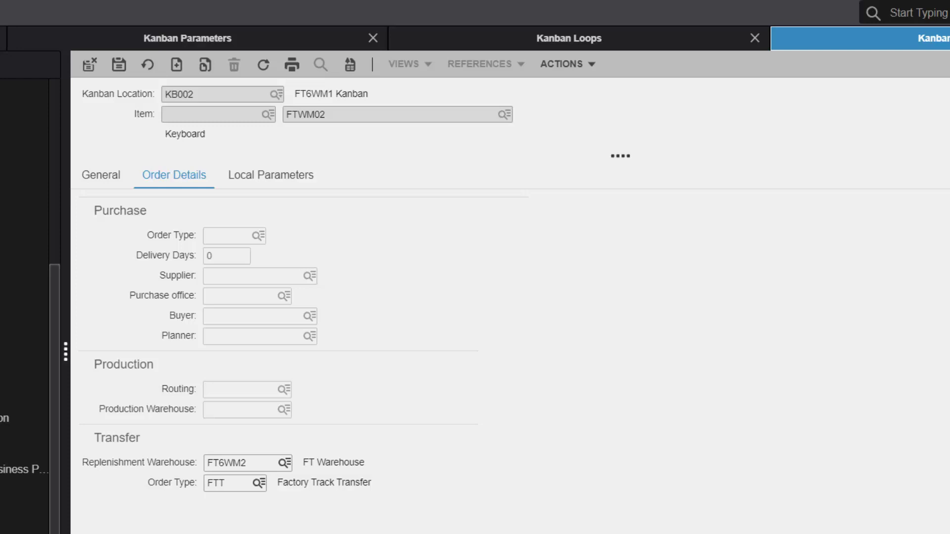
key("Escape")
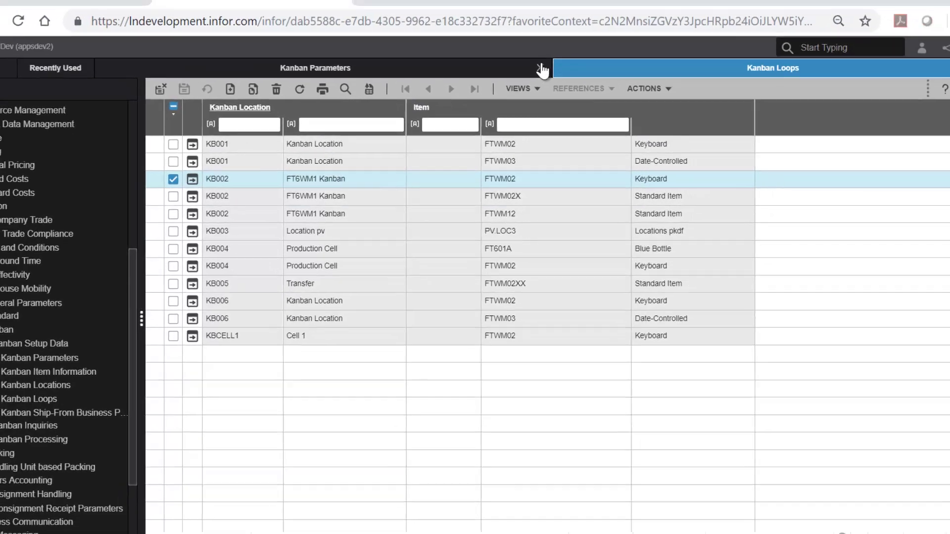
Step: Close the Kanban Parameters session and open Kanban Ship-From Business Partners
left_click(524, 40)
key("Escape")
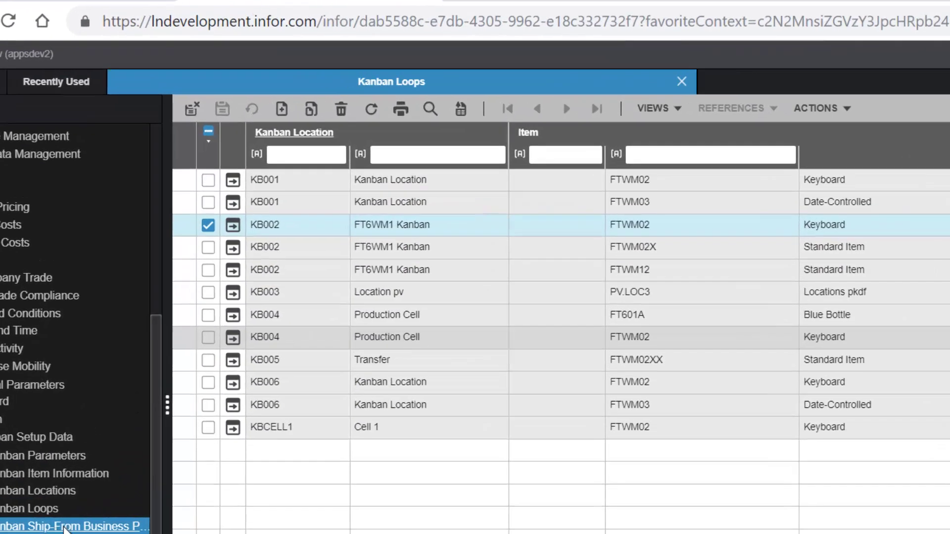
left_click(79, 391)
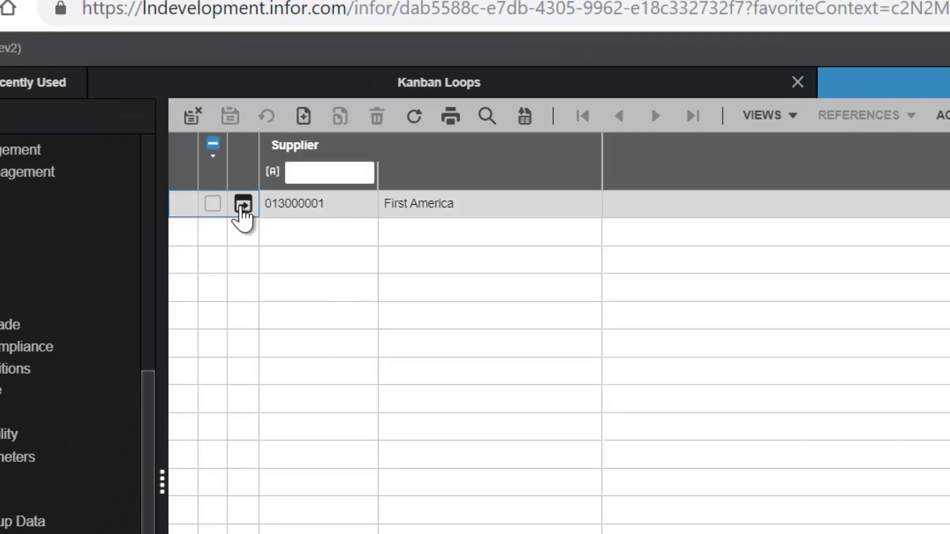
Step: Check First America's Monday–Friday delivery days, close the details, and scroll the menu to Kanban Processing
left_click(242, 204)
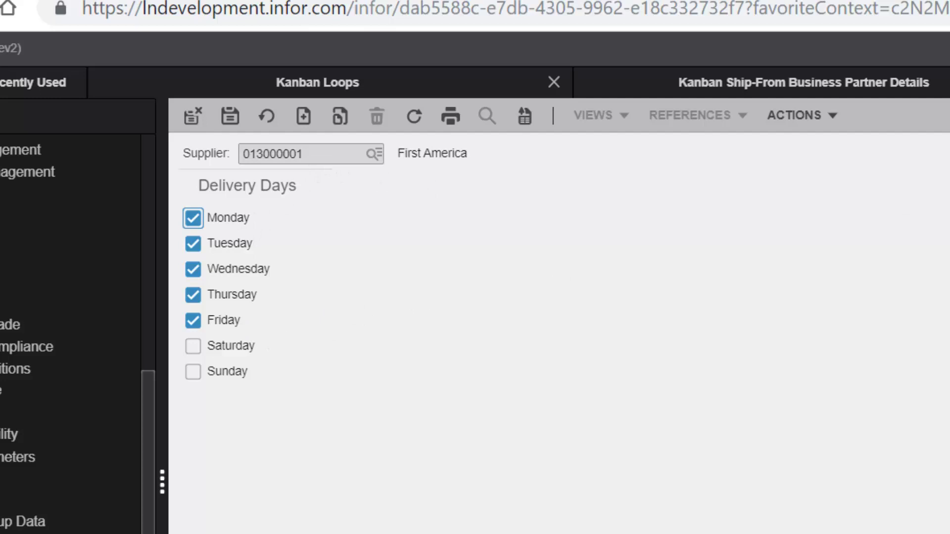
left_click(938, 80)
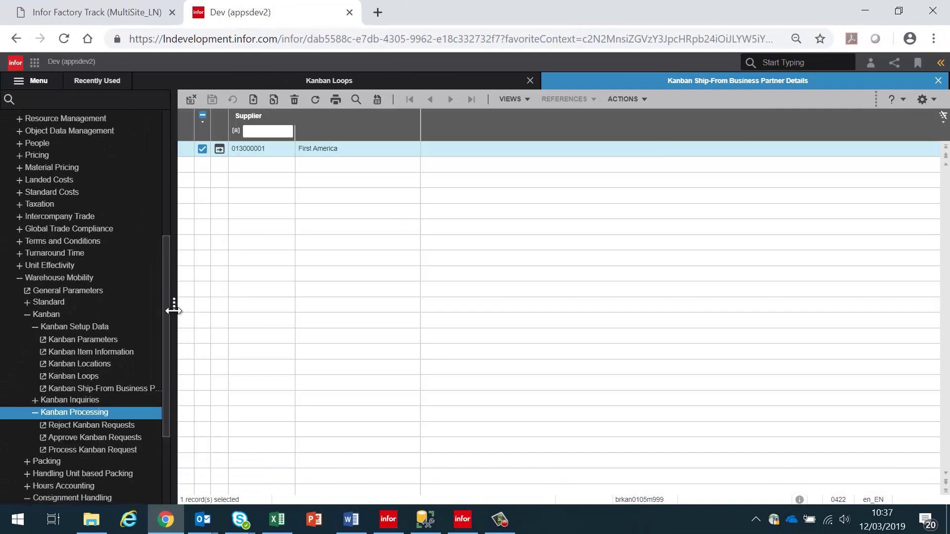
left_click_drag(167, 320, 170, 381)
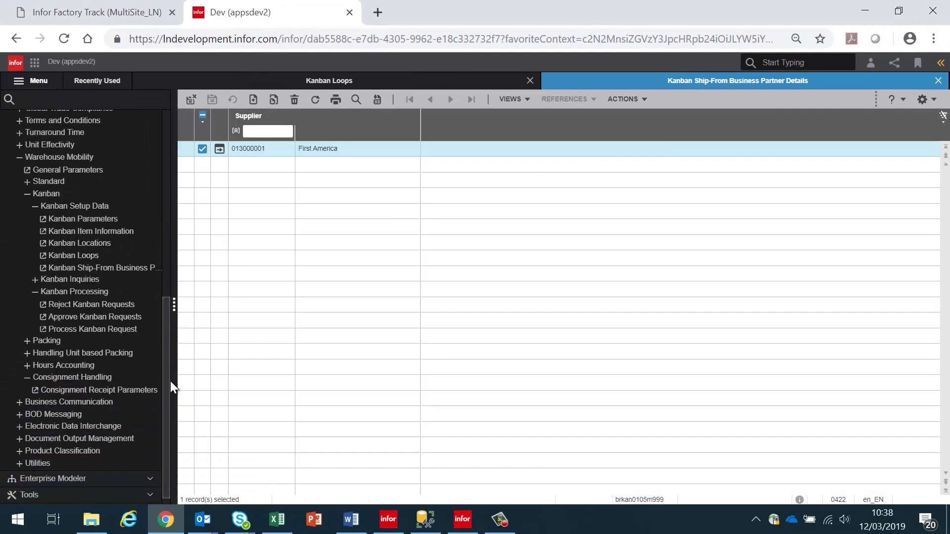
Step: Reject kanban request KAR000022 in Reject Kanban Requests
left_click(90, 304)
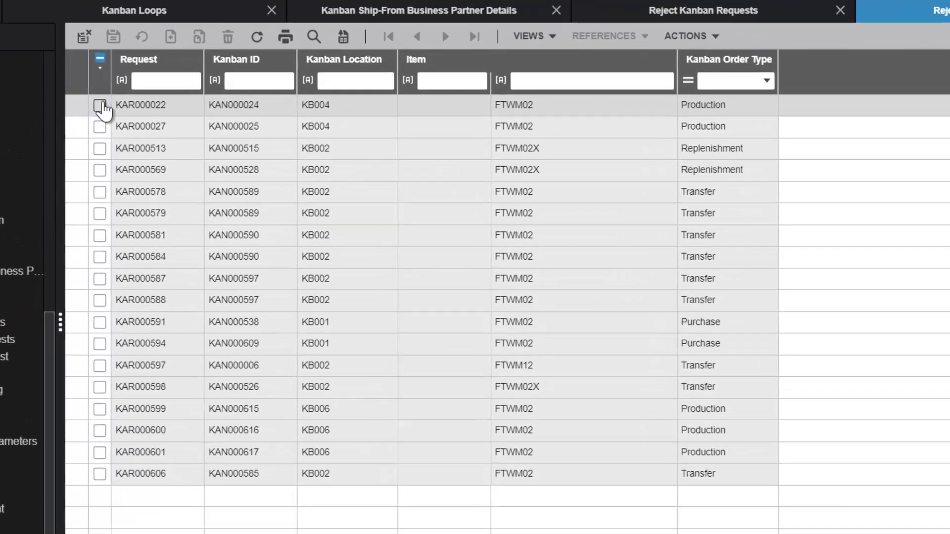
left_click(170, 135)
left_click(641, 80)
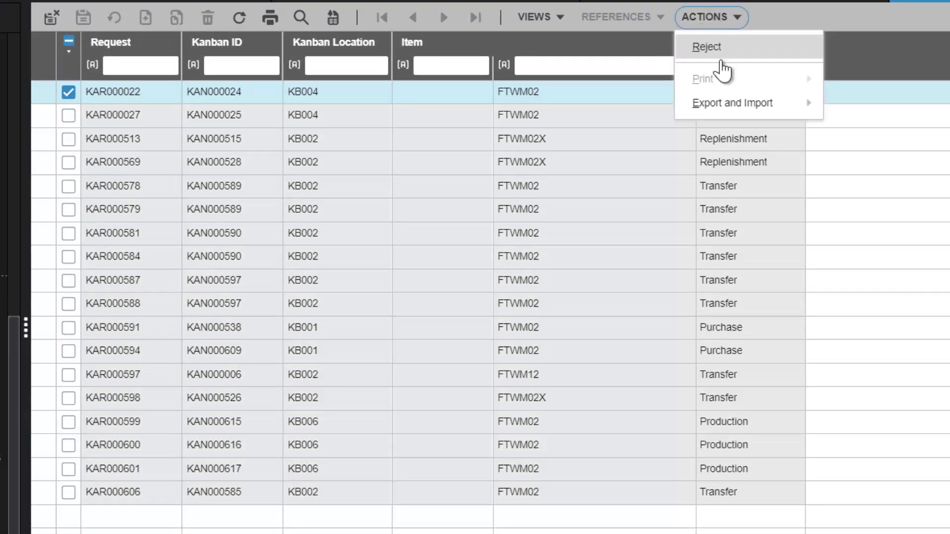
left_click(715, 42)
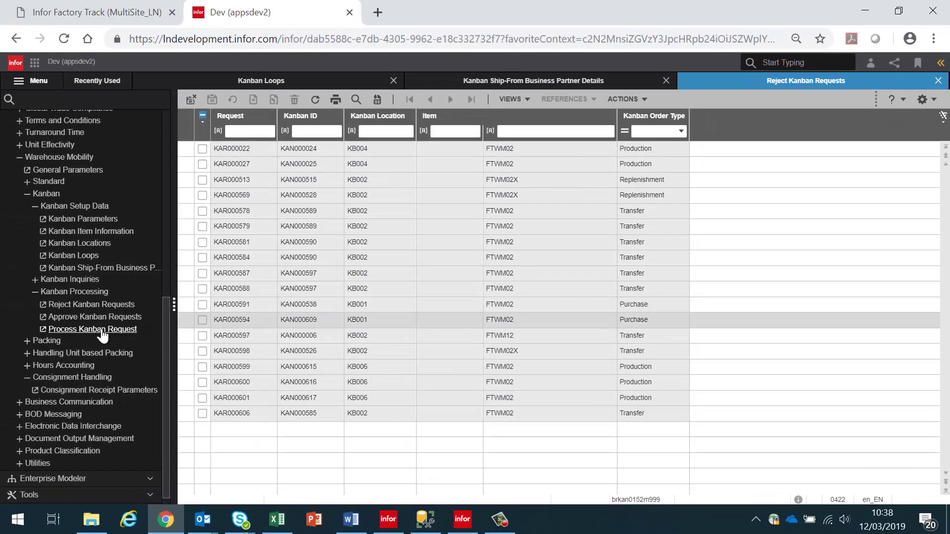
Step: Approve kanban request KAR000591, then open the Process Kanban Request form
left_click(94, 317)
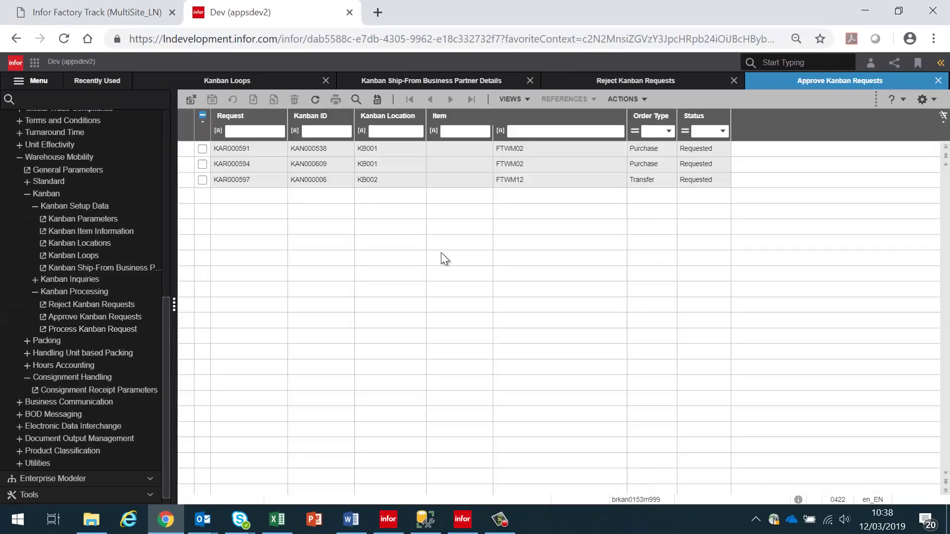
left_click(84, 321)
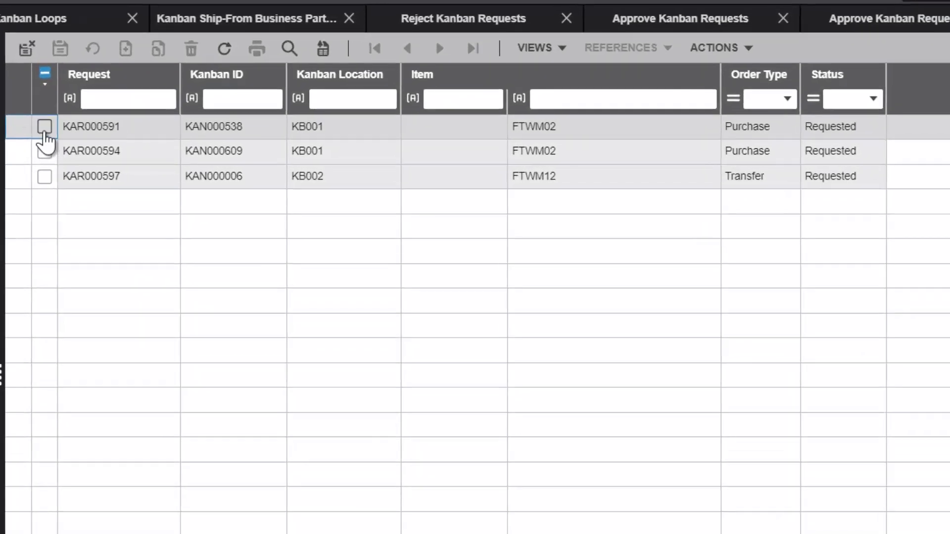
left_click(44, 128)
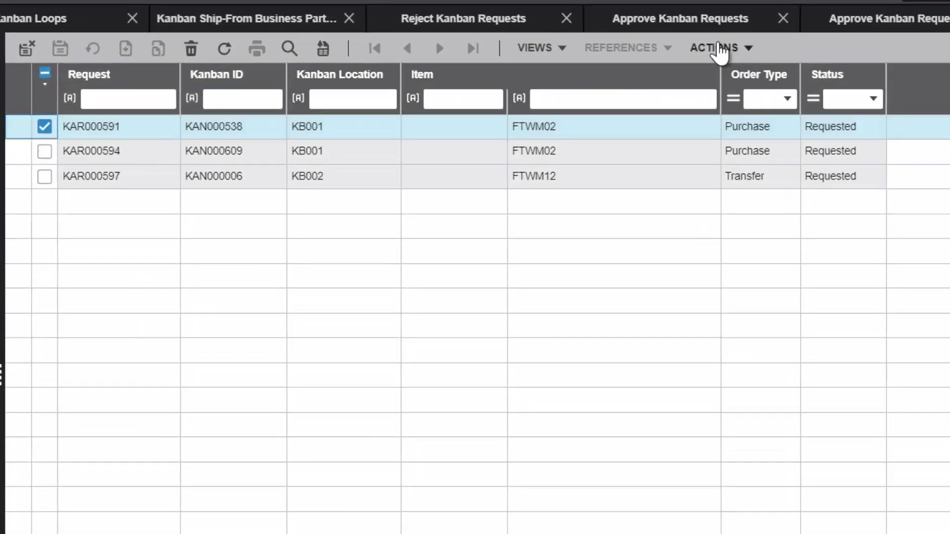
left_click(718, 50)
left_click(720, 104)
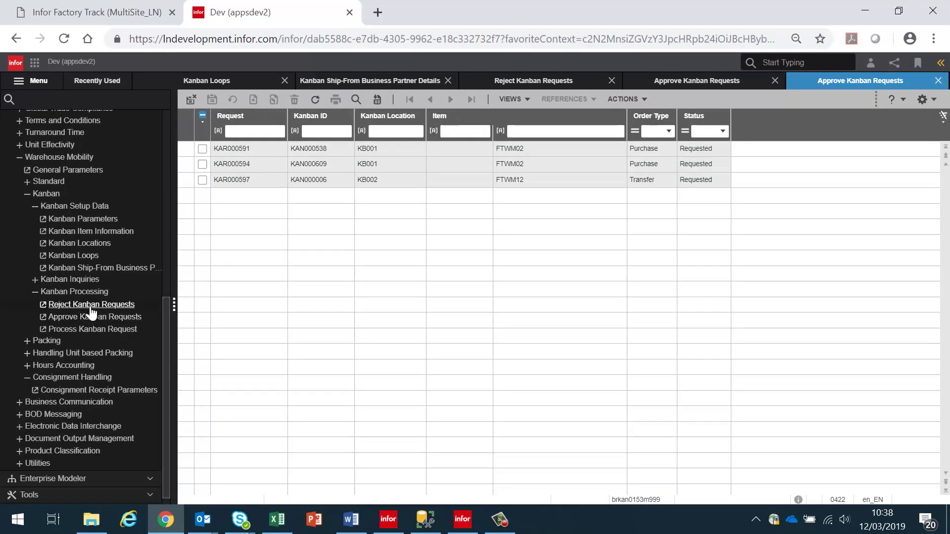
left_click(89, 330)
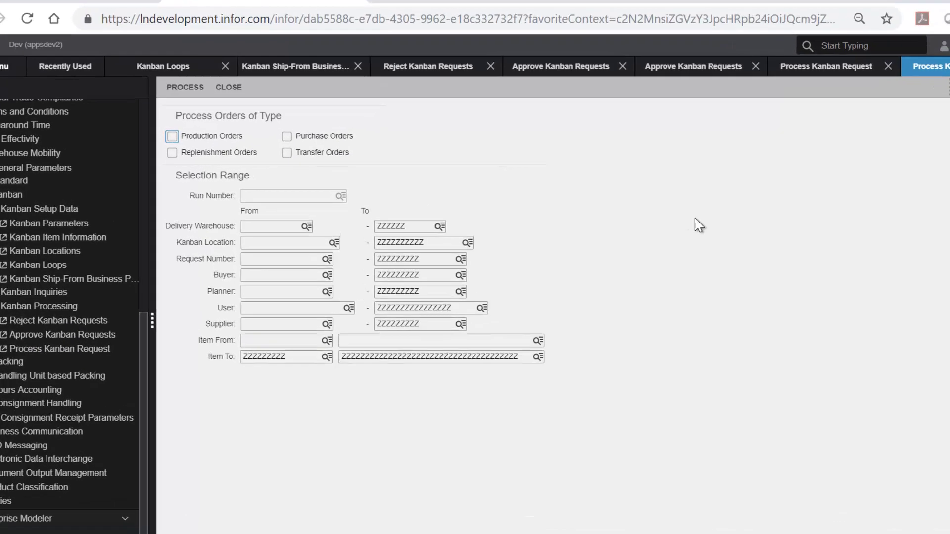